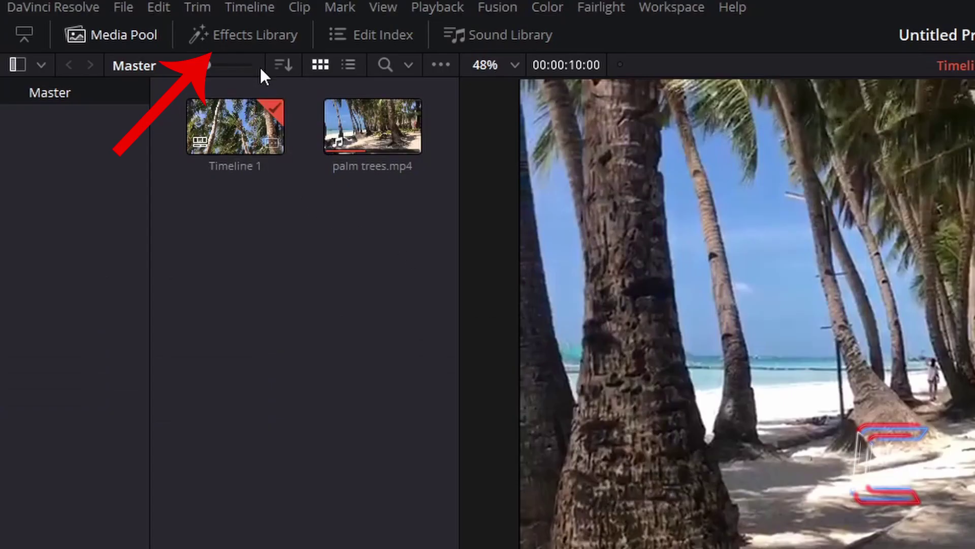
# - Drag the Noise Dissolve Fusion transition from the Effects Library toward the end of the palm trees clip
pyautogui.click(258, 46)
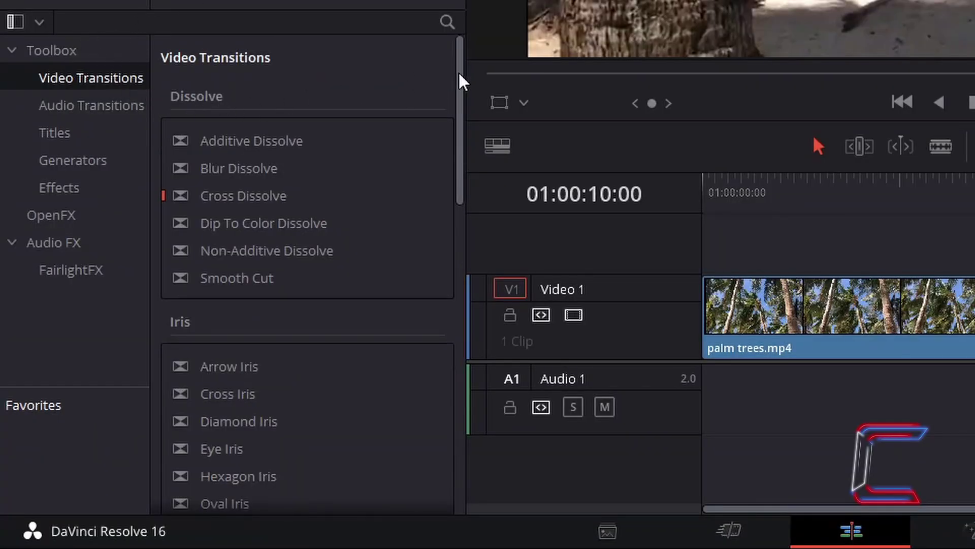
pyautogui.moveTo(460, 81)
pyautogui.mouseDown()
pyautogui.moveTo(460, 235)
pyautogui.moveTo(427, 463)
pyautogui.mouseUp()
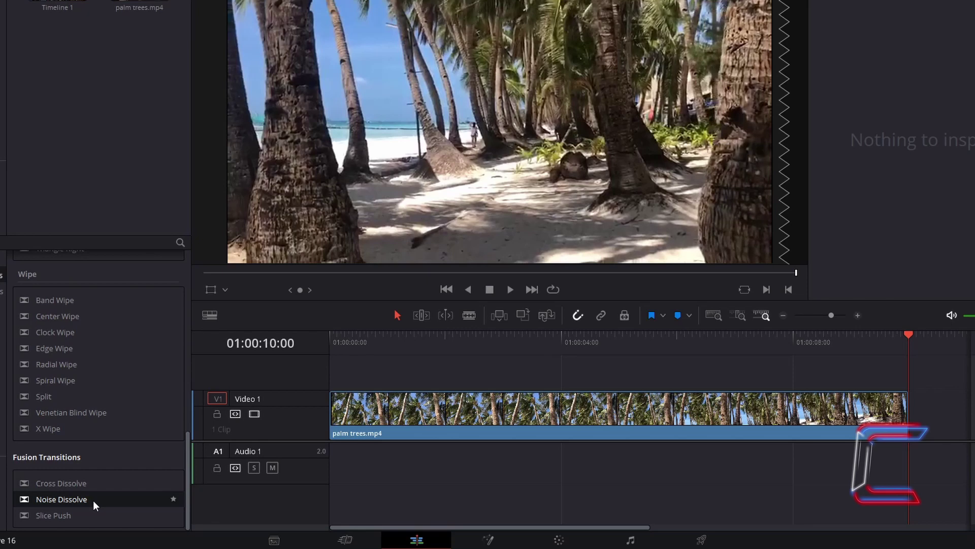
pyautogui.moveTo(93, 501); pyautogui.dragTo(895, 416)
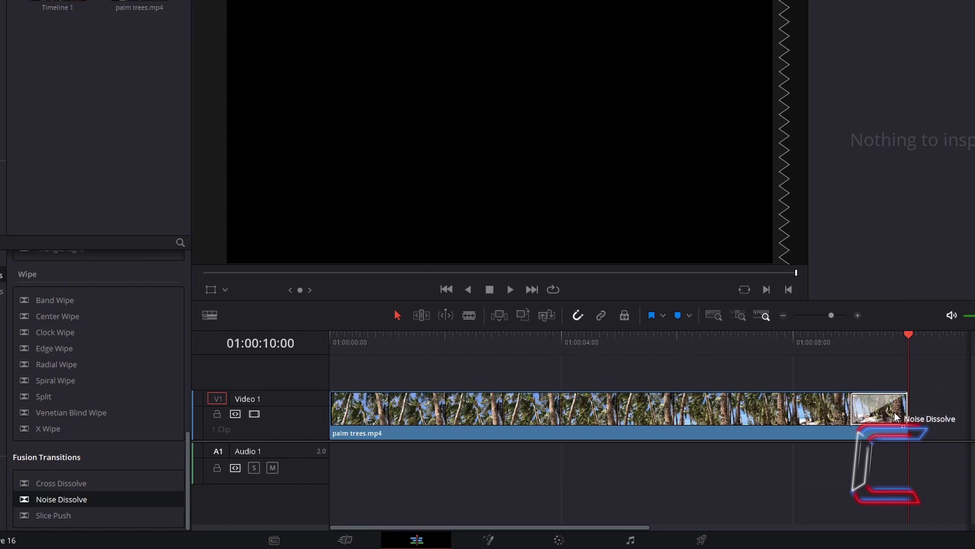
# - Drop Noise Dissolve onto the tail end of the palm trees.mp4 clip on Video 1
pyautogui.moveTo(894, 416); pyautogui.dragTo(893, 416)
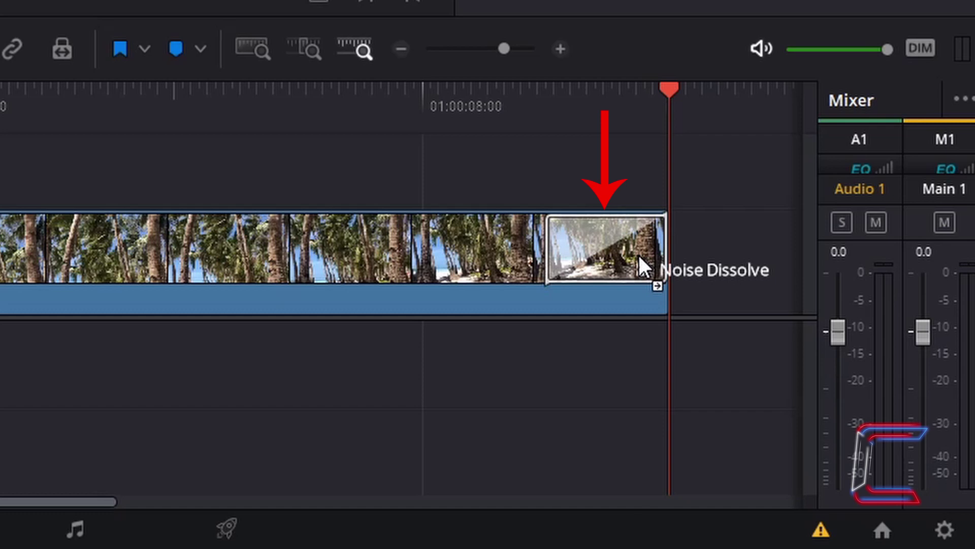
pyautogui.moveTo(639, 255); pyautogui.dragTo(639, 255)
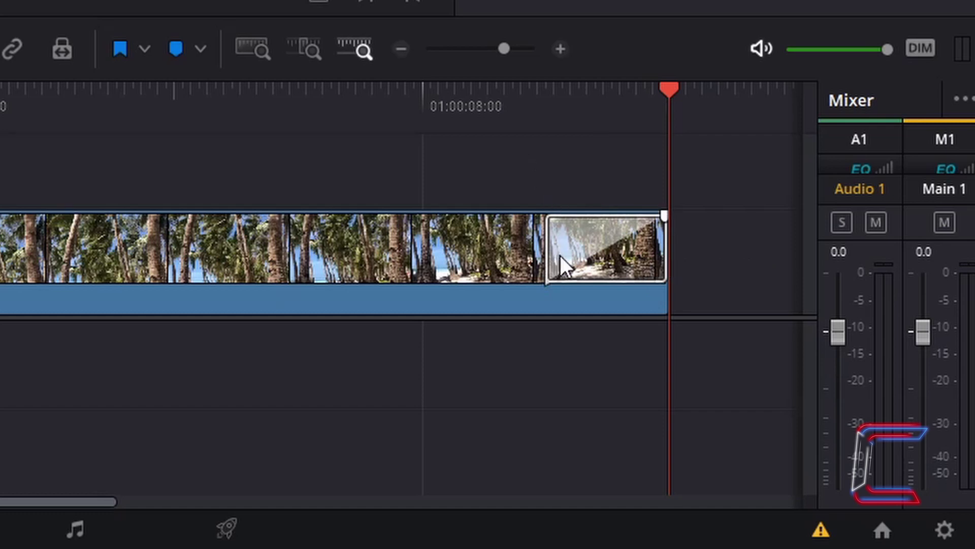
# - Set the Noise Dissolve transition's Duration to 3 seconds in the Inspector's Resolve tab
pyautogui.click(562, 255)
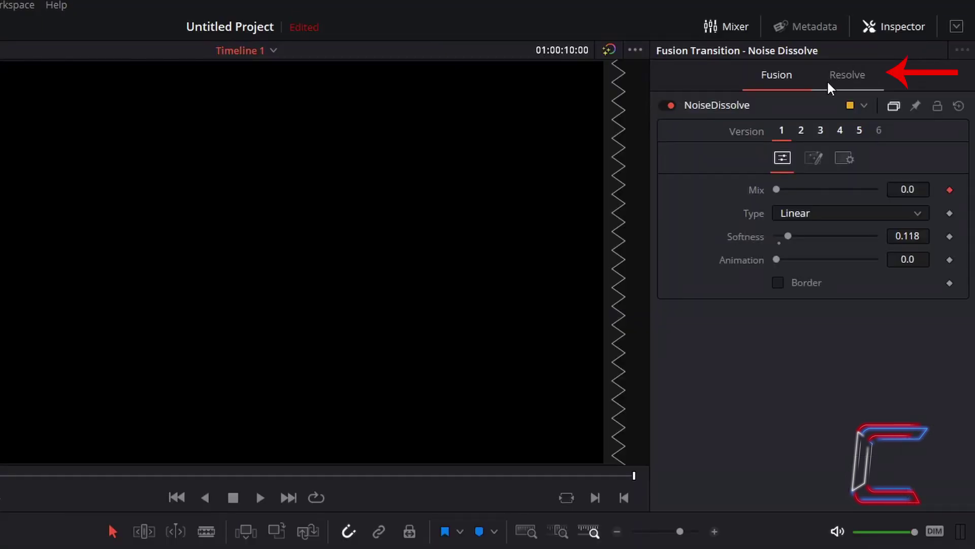
pyautogui.click(829, 83)
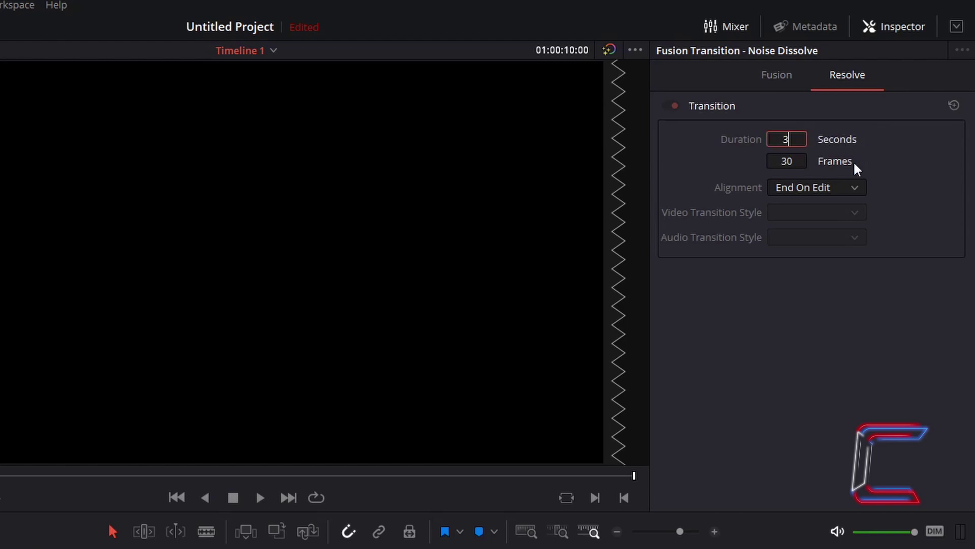
pyautogui.press('Return')
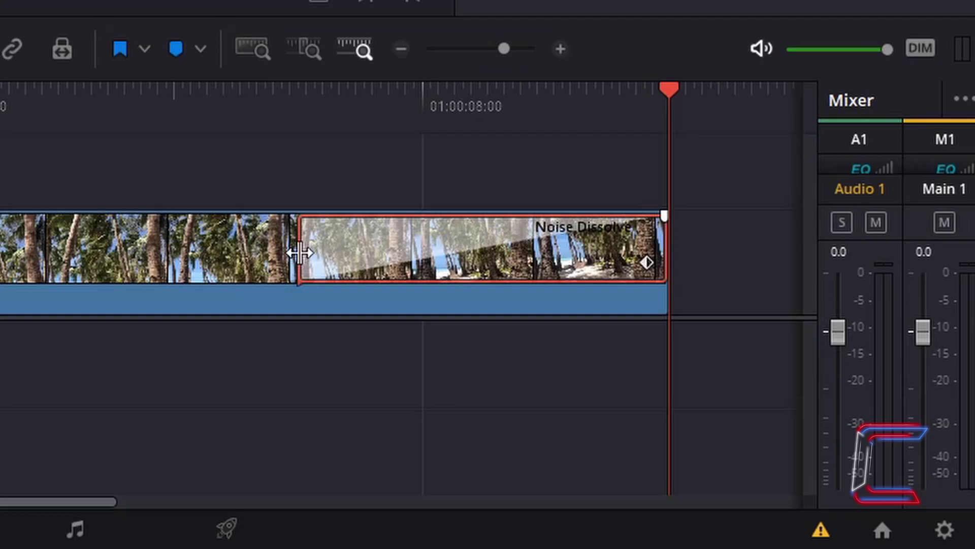
# - Resize the transition from its start edge, leaving it at 3 seconds (90 frames), End On Edit
pyautogui.moveTo(300, 253)
pyautogui.mouseDown()
pyautogui.moveTo(370, 244)
pyautogui.moveTo(259, 255)
pyautogui.moveTo(372, 256)
pyautogui.moveTo(282, 272)
pyautogui.moveTo(361, 271)
pyautogui.mouseUp()
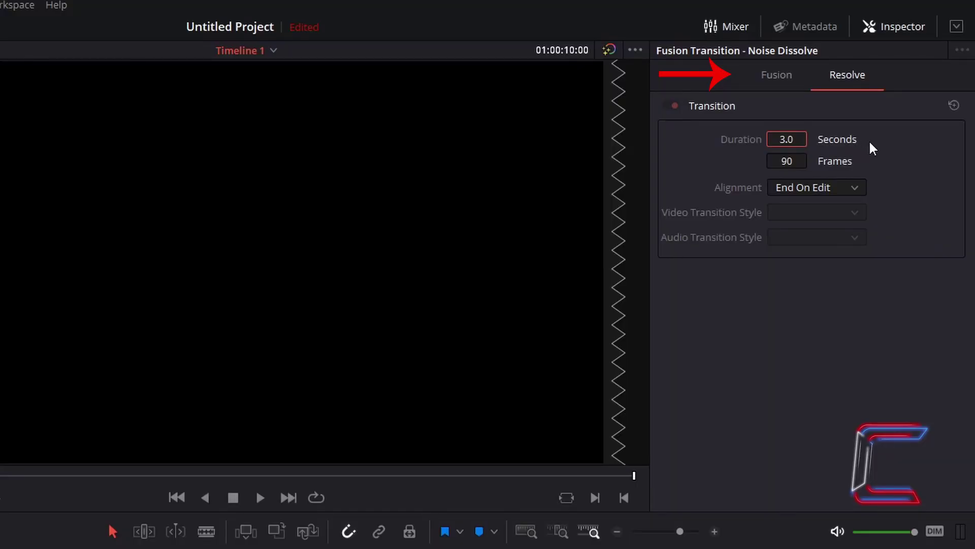
# - Set the Noise Dissolve's Fusion Softness to 0.016 and Animation to 0.0
pyautogui.click(785, 83)
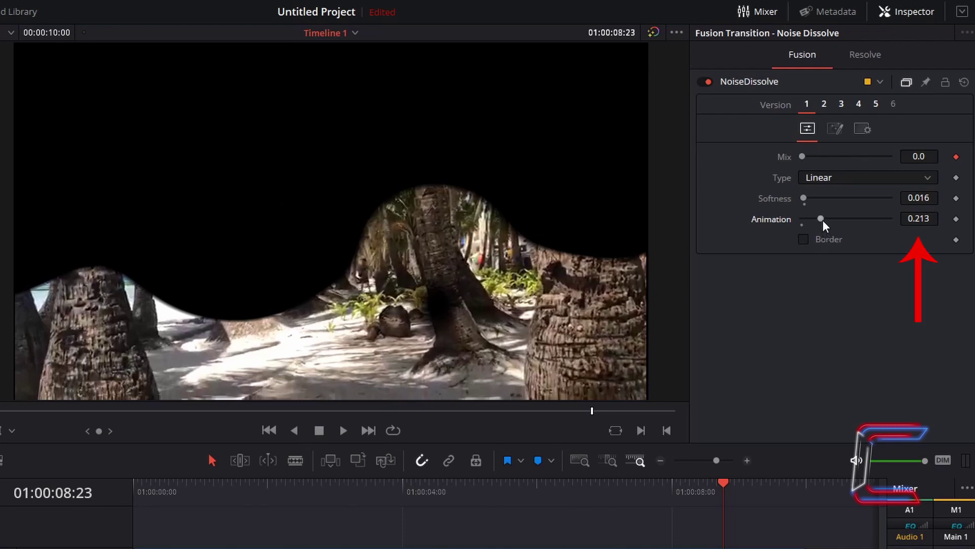
pyautogui.moveTo(822, 221); pyautogui.dragTo(800, 219)
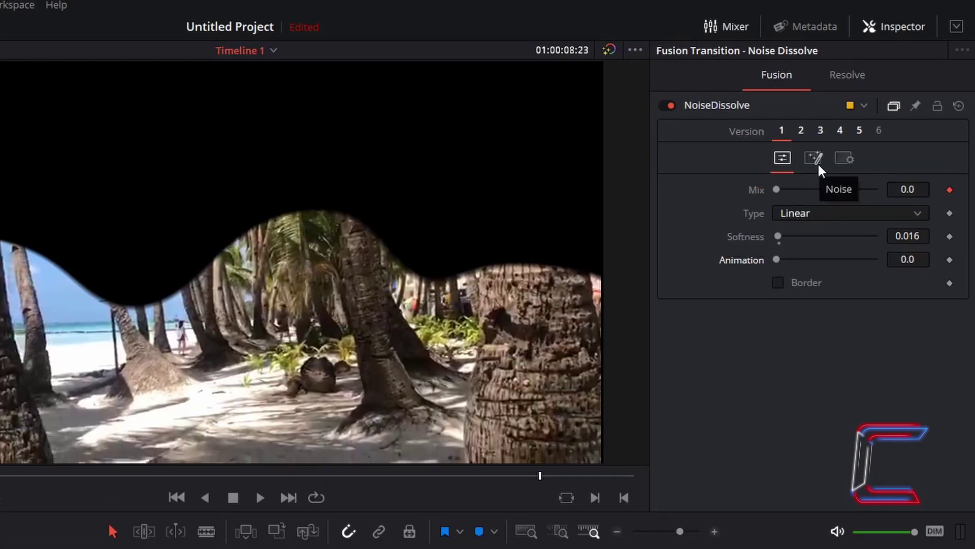
# - Show the Noise Dissolve's noise controls (Detail, Seethe, Repeat) in the Inspector's Fusion tab
pyautogui.click(814, 158)
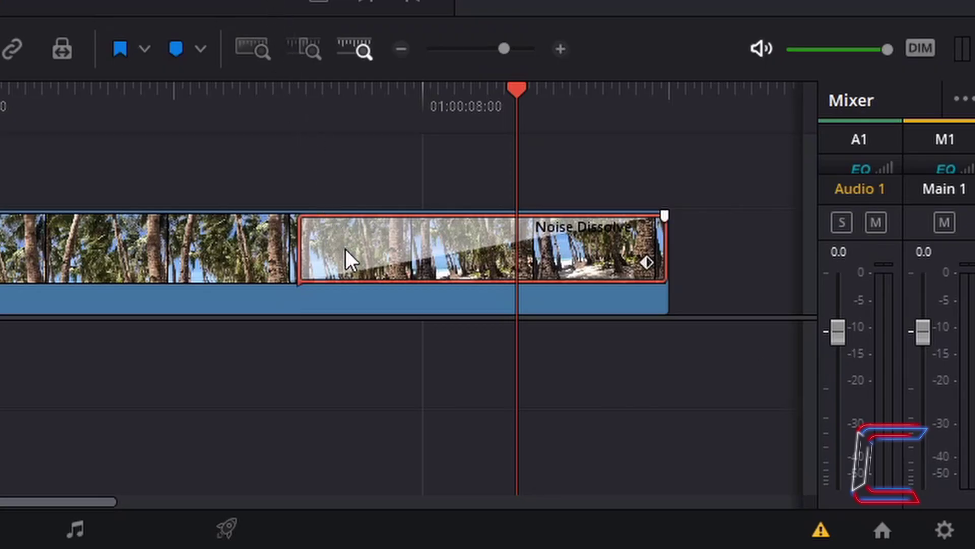
# - Open the Noise Dissolve in the Fusion page, showing its MediaIn, NoiseDissolve and MediaOut nodes
pyautogui.rightClick(345, 249)
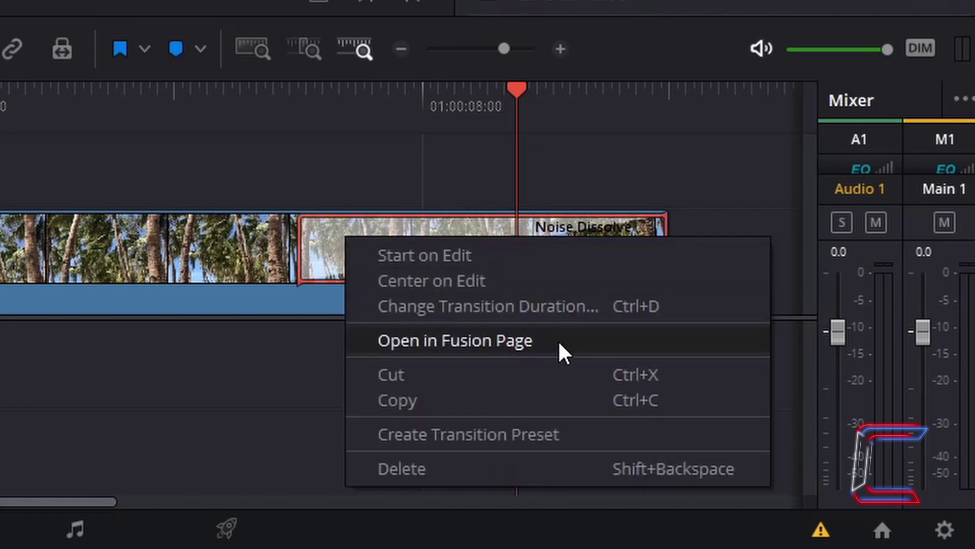
pyautogui.click(559, 343)
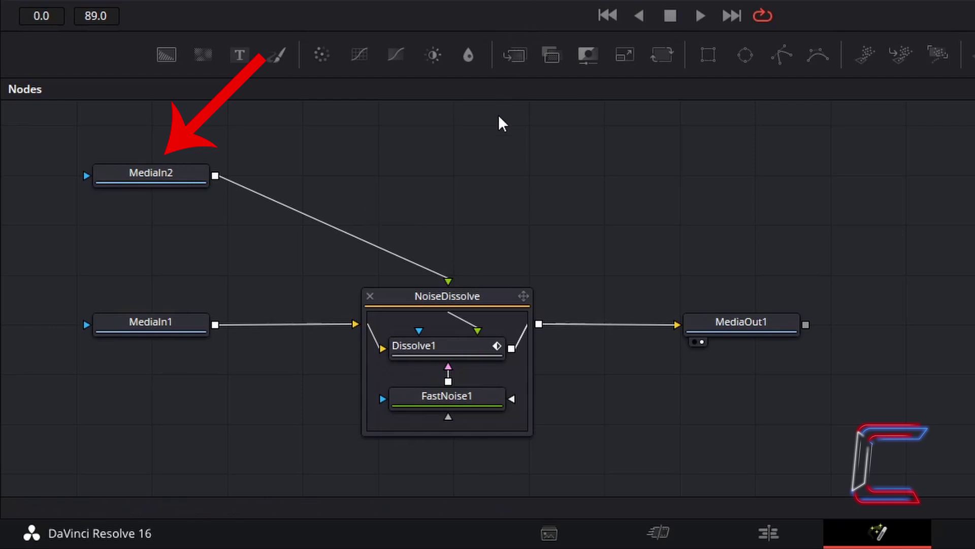
# - Insert a ColorGain1 node between MediaIn2 and NoiseDissolve
pyautogui.click(193, 186)
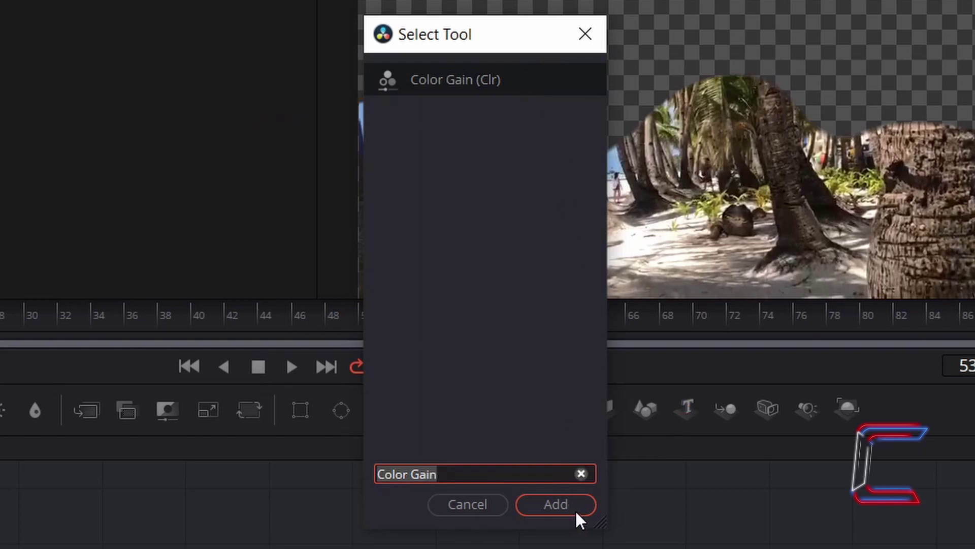
pyautogui.click(555, 504)
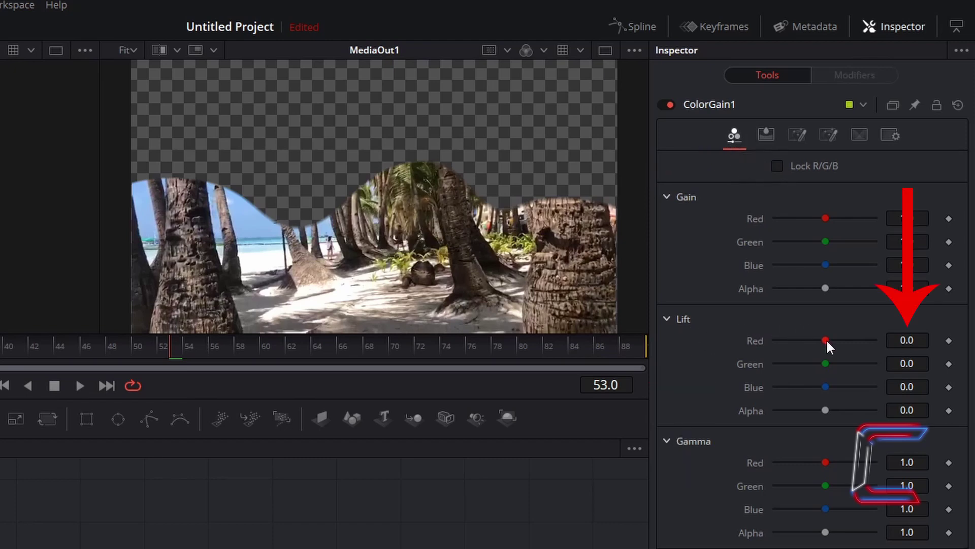
# - Raise ColorGain1's Lift Red to 1.0, turning the dissolve area red
pyautogui.moveTo(826, 339); pyautogui.dragTo(887, 341)
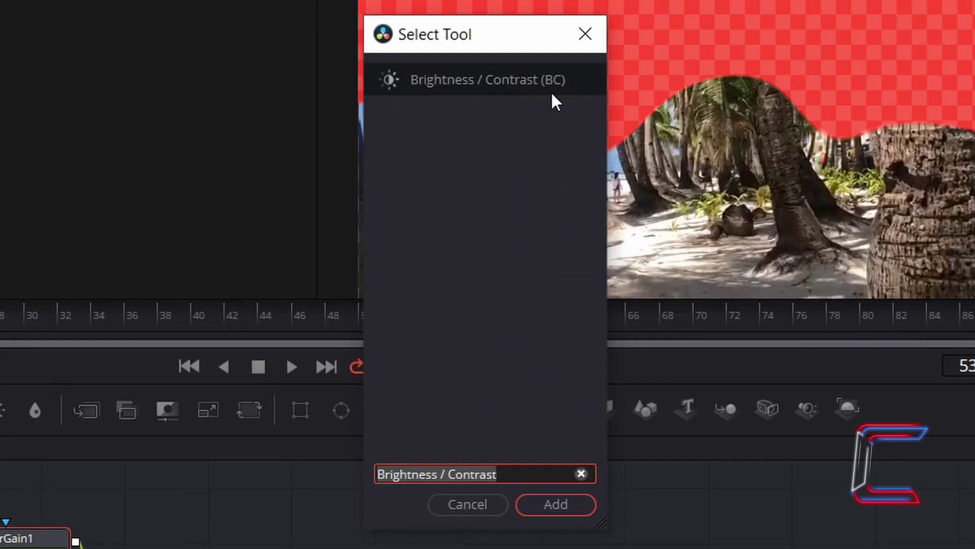
# - Add a BrightnessContrast1 node with Gain 0.5 feeding NoiseDissolve
pyautogui.click(557, 503)
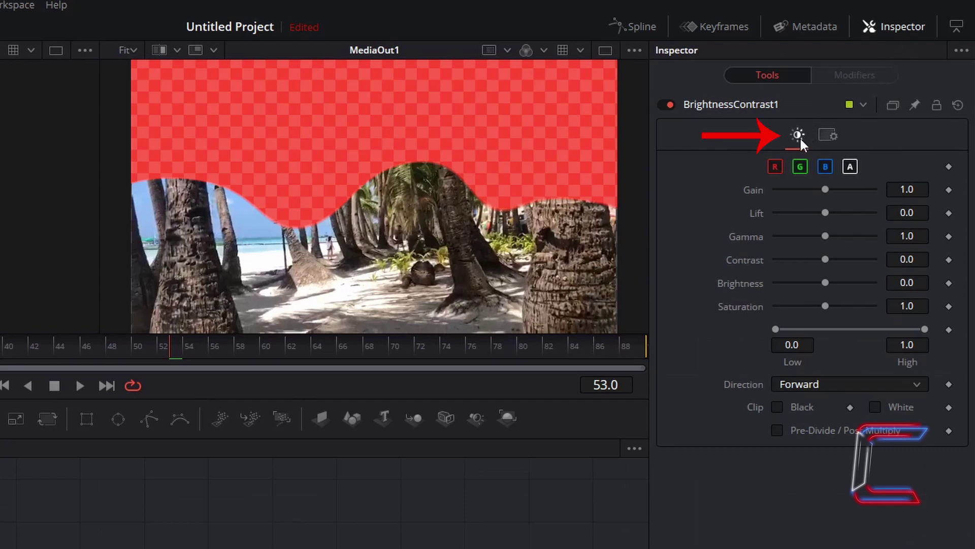
pyautogui.click(921, 189)
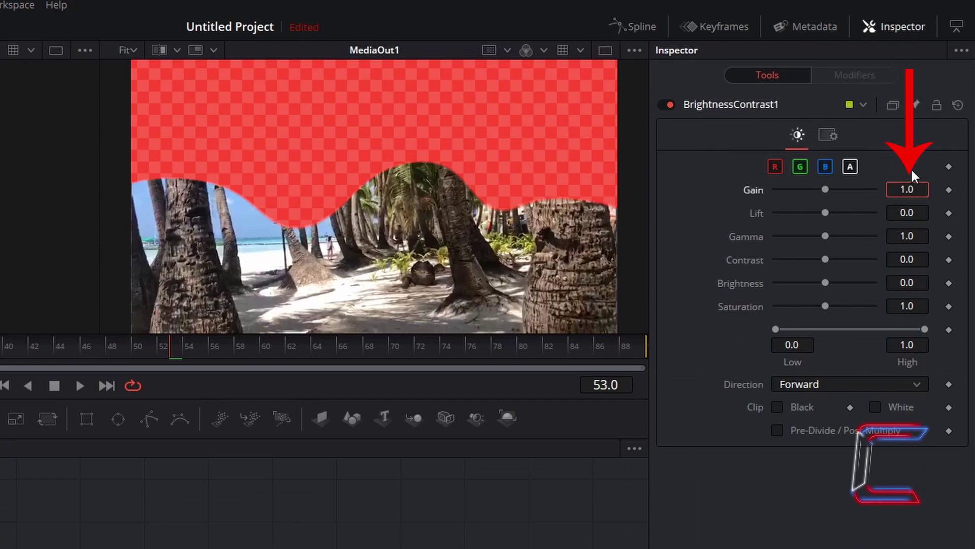
pyautogui.press('BackSpace')
pyautogui.press('BackSpace')
pyautogui.press('BackSpace')
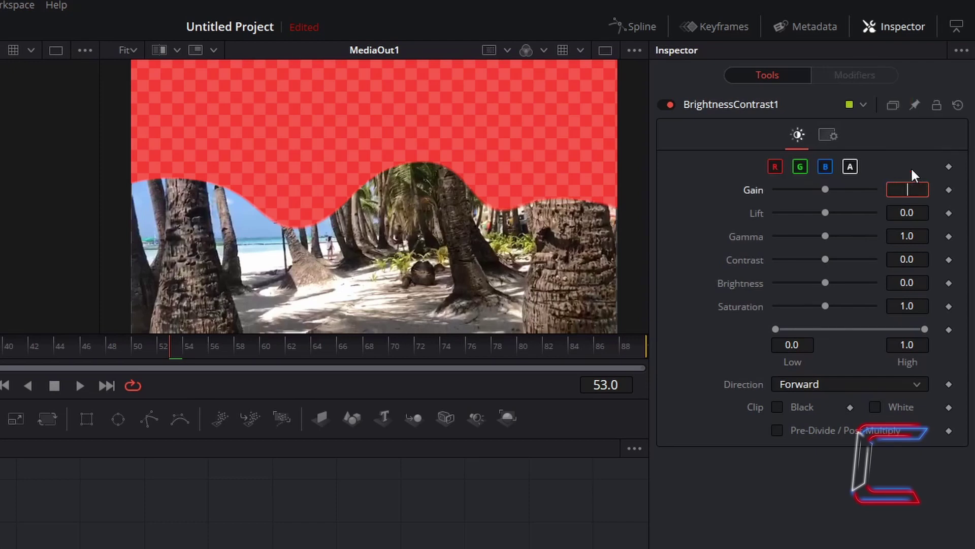
pyautogui.press('Return')
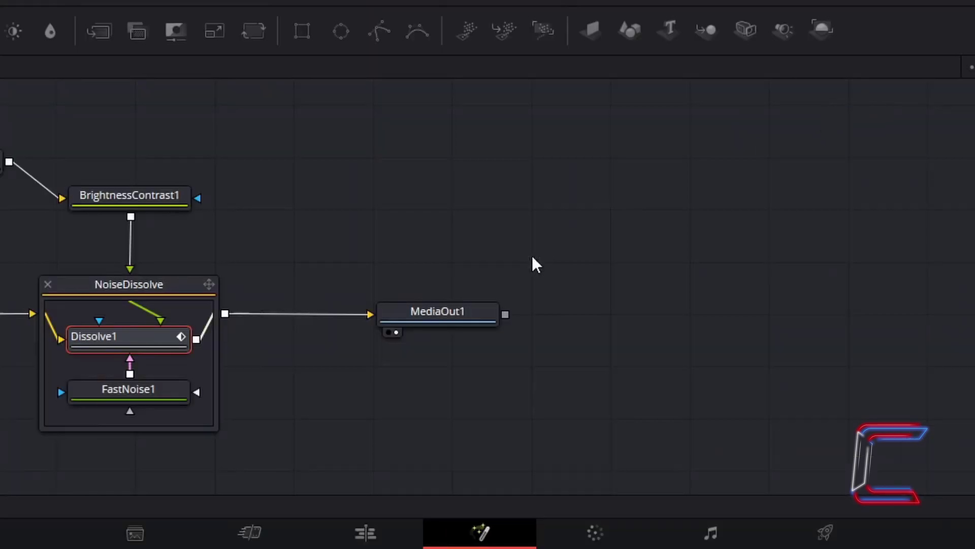
# - Copy the palm trees clip with its dark red Noise Dissolve from the Edit timeline
pyautogui.click(392, 528)
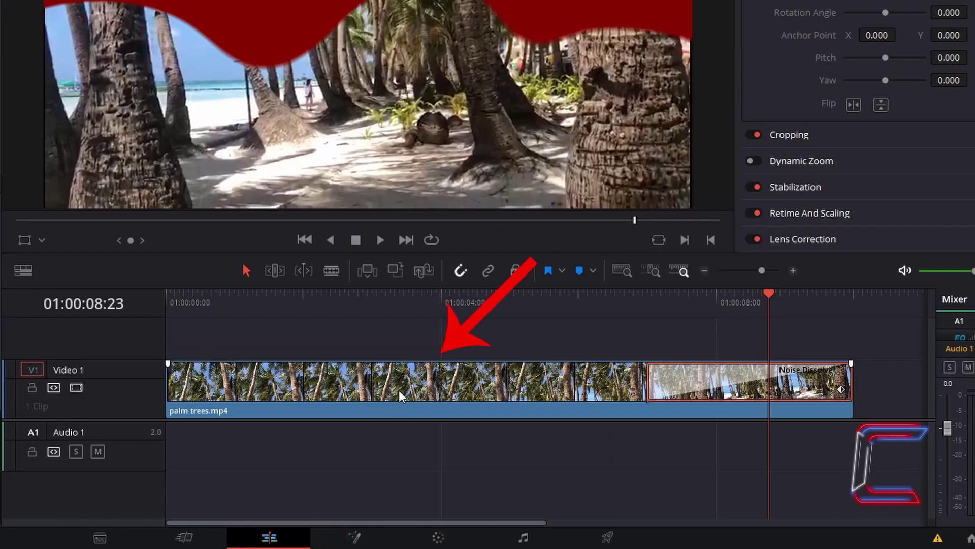
pyautogui.click(400, 391)
pyautogui.hotkey('ctrl', 'c')
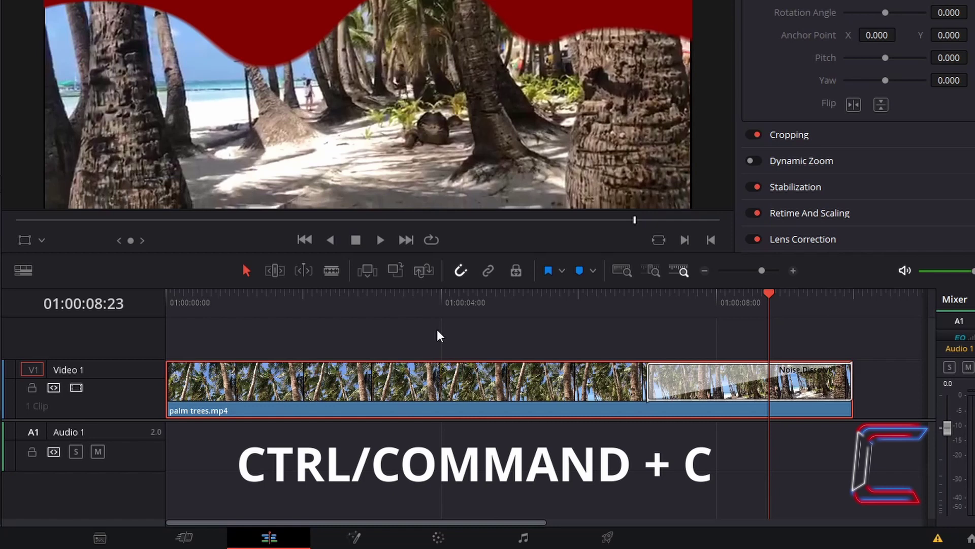
pyautogui.hotkey('ctrl', '-')
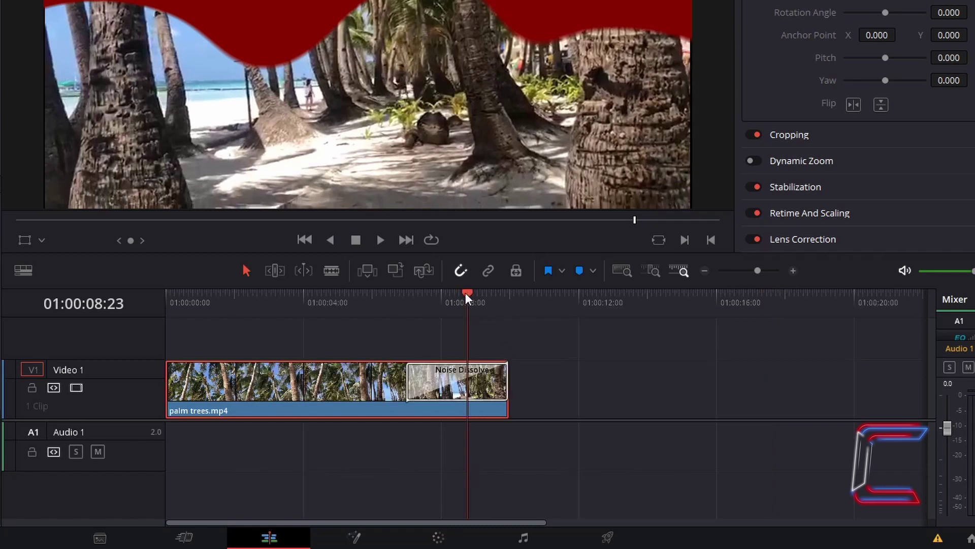
# - Paste a copy of the palm trees clip at the end of the first clip
pyautogui.moveTo(465, 292); pyautogui.dragTo(514, 297)
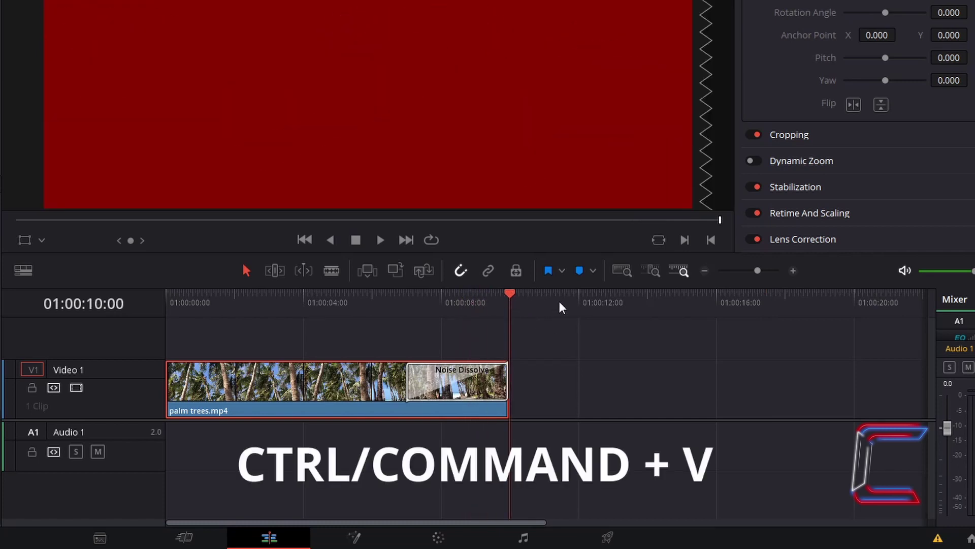
pyautogui.hotkey('ctrl', 'v')
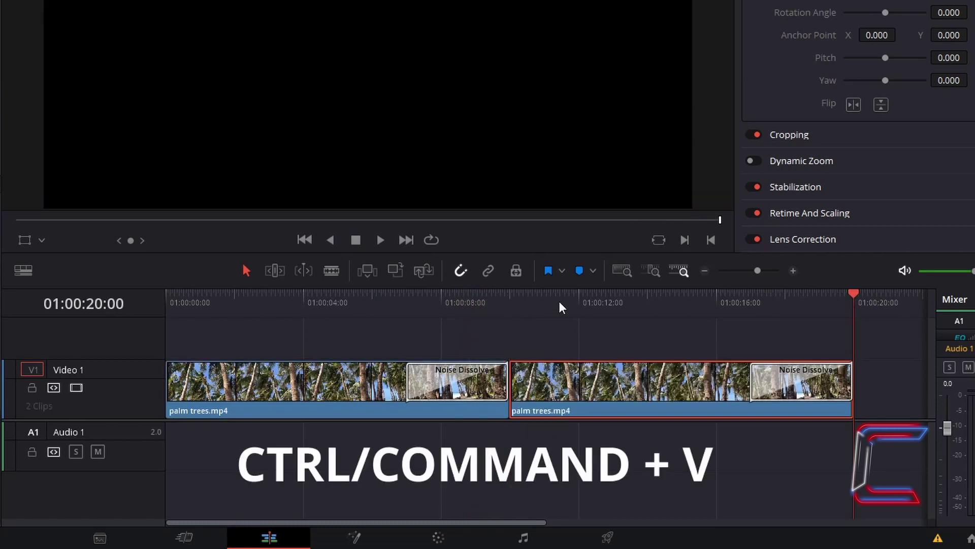
pyautogui.click(696, 342)
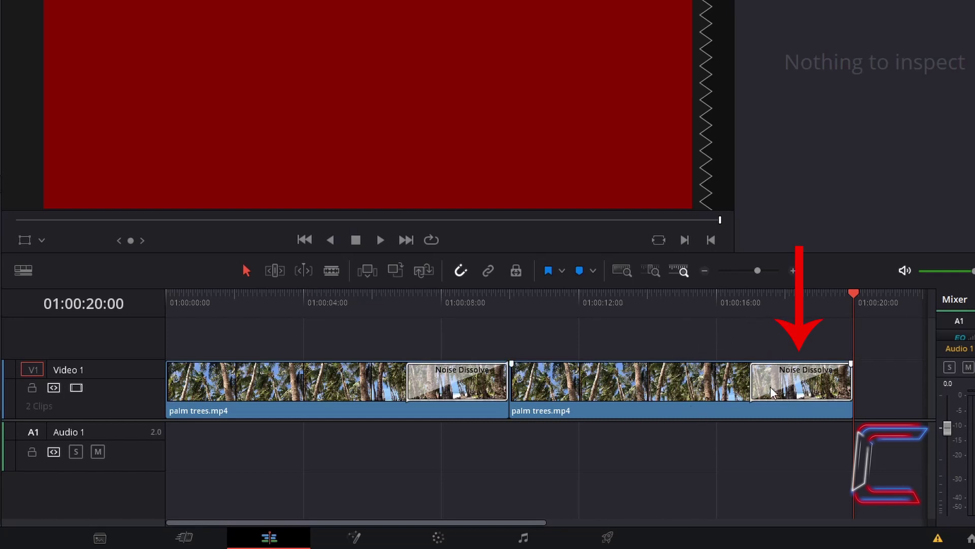
# - Delete the Noise Dissolve transition from the pasted second clip
pyautogui.click(770, 386)
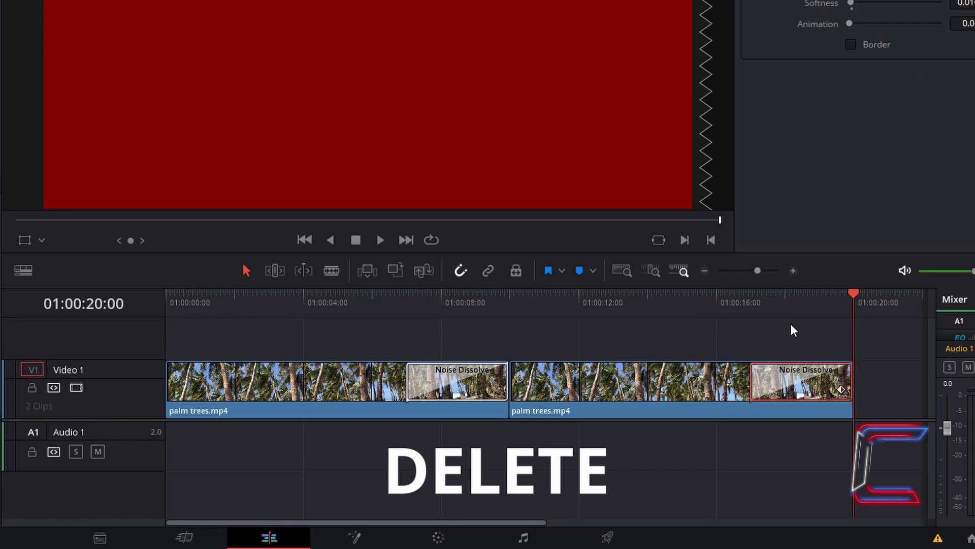
pyautogui.press('Delete')
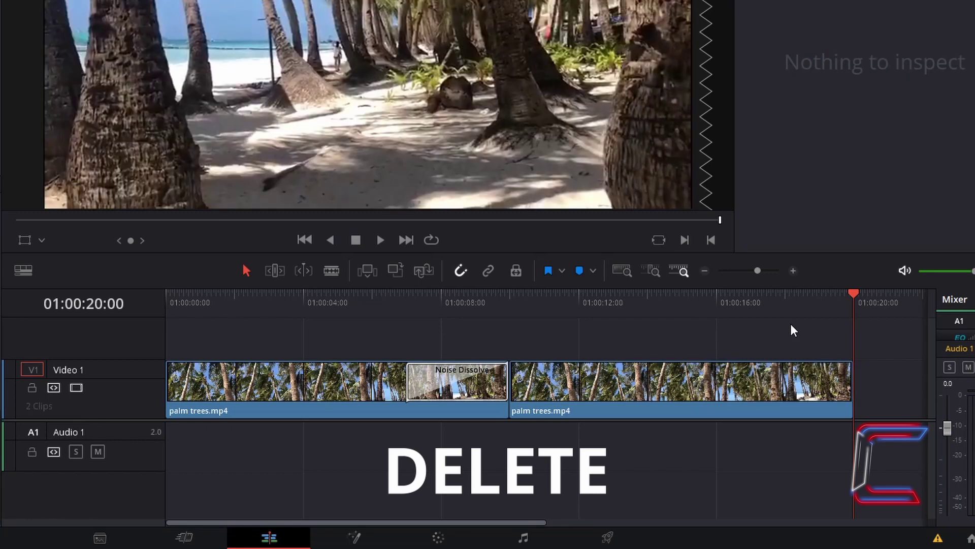
pyautogui.scroll(1, 690, 404)
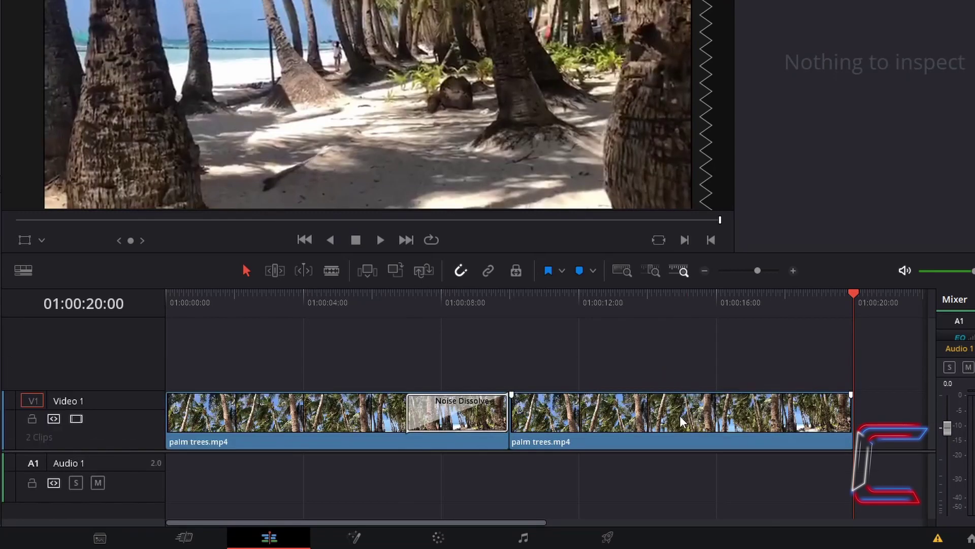
# - Move the second palm trees.mp4 clip onto a new Video 2 track starting at 01:00:00:00
pyautogui.click(682, 419)
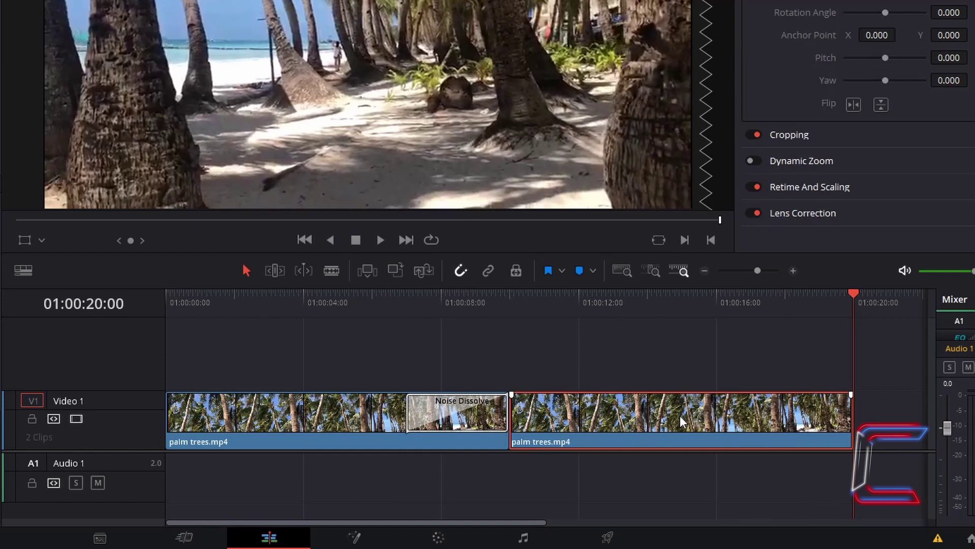
pyautogui.moveTo(681, 420); pyautogui.dragTo(693, 374)
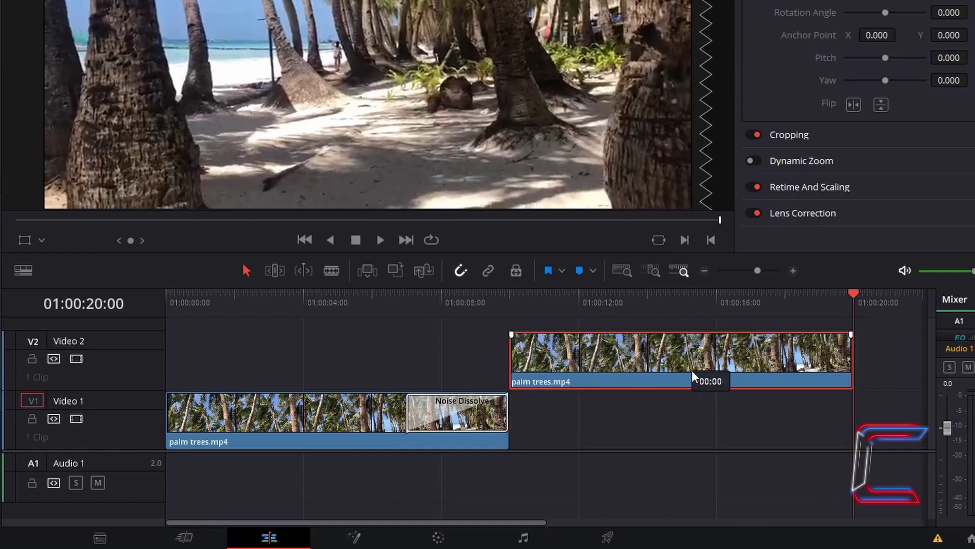
pyautogui.moveTo(690, 376); pyautogui.dragTo(347, 375)
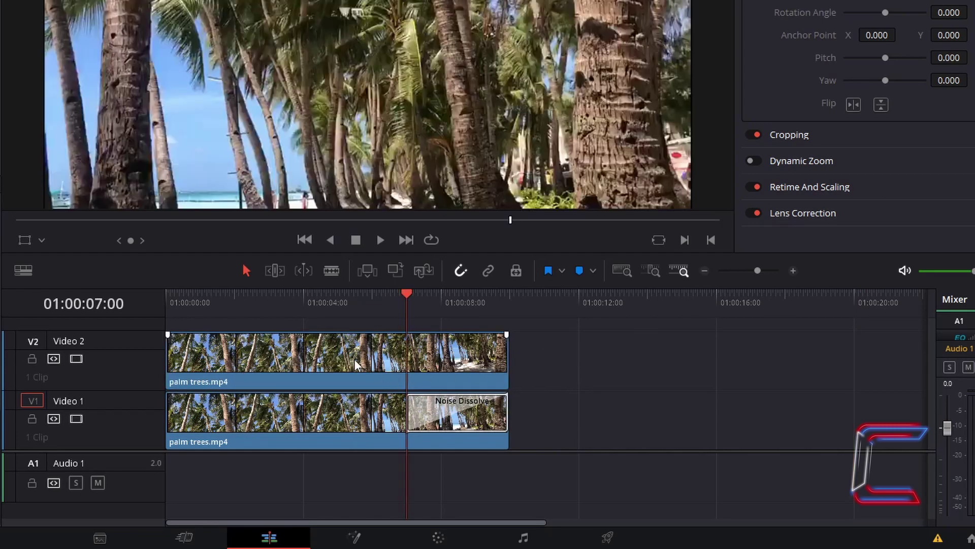
# - Set the Video 2 clip's Composite Mode to Darken and play back to preview
pyautogui.click(355, 359)
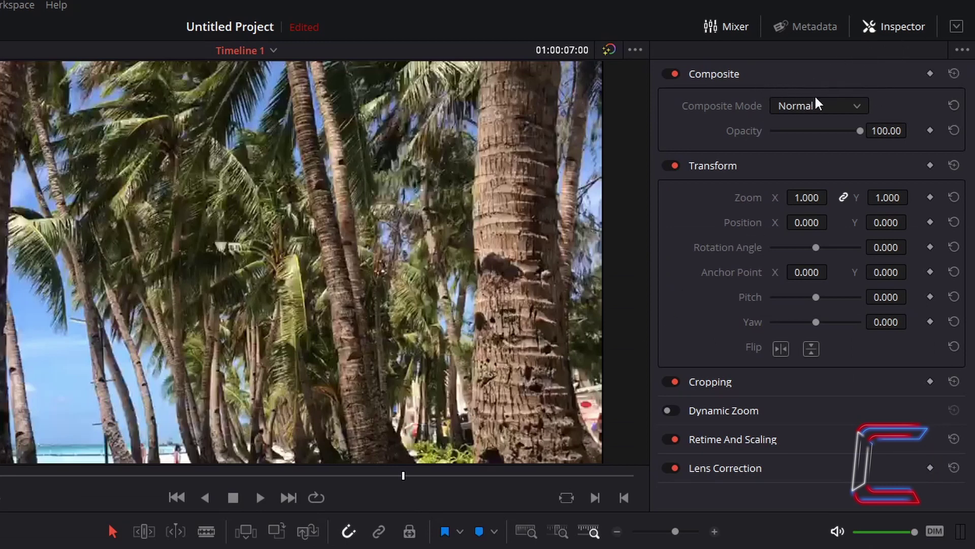
pyautogui.click(856, 106)
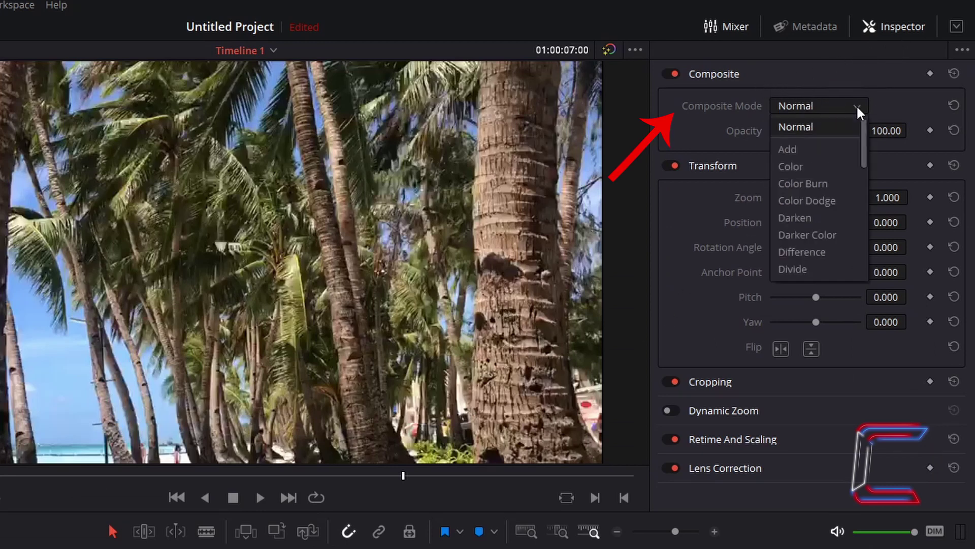
pyautogui.click(806, 218)
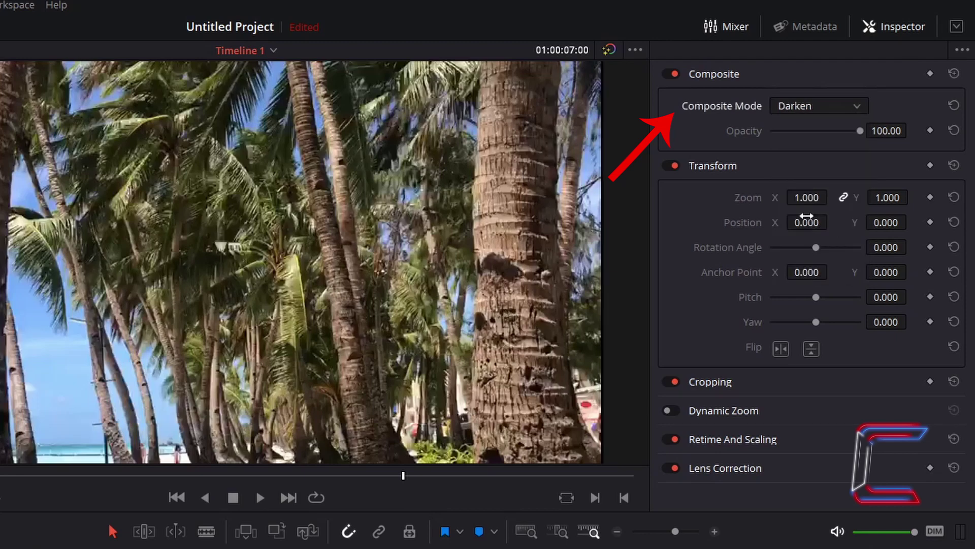
pyautogui.click(260, 496)
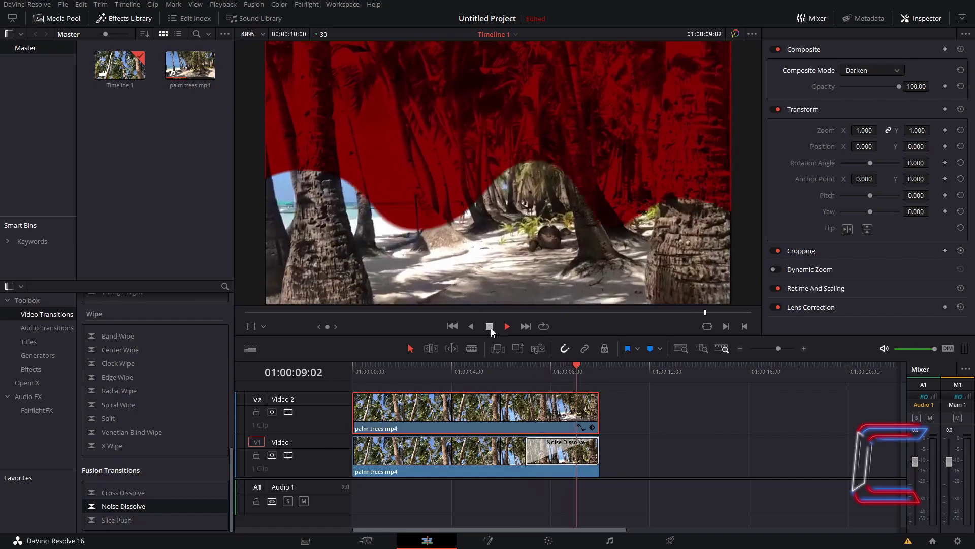
# - Duplicate the outro Noise Dissolve onto the start of the Video 1 clip
pyautogui.click(564, 449)
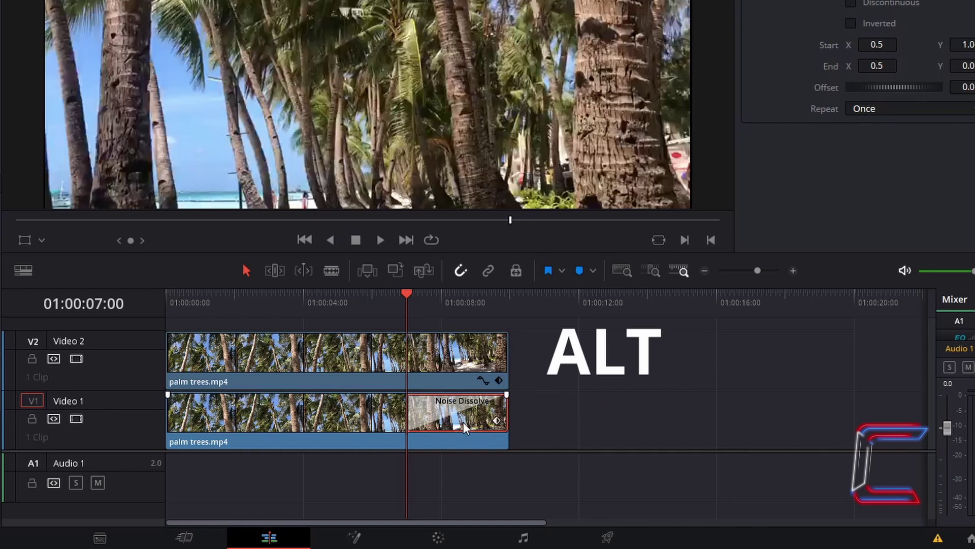
pyautogui.moveTo(464, 424); pyautogui.dragTo(187, 410)
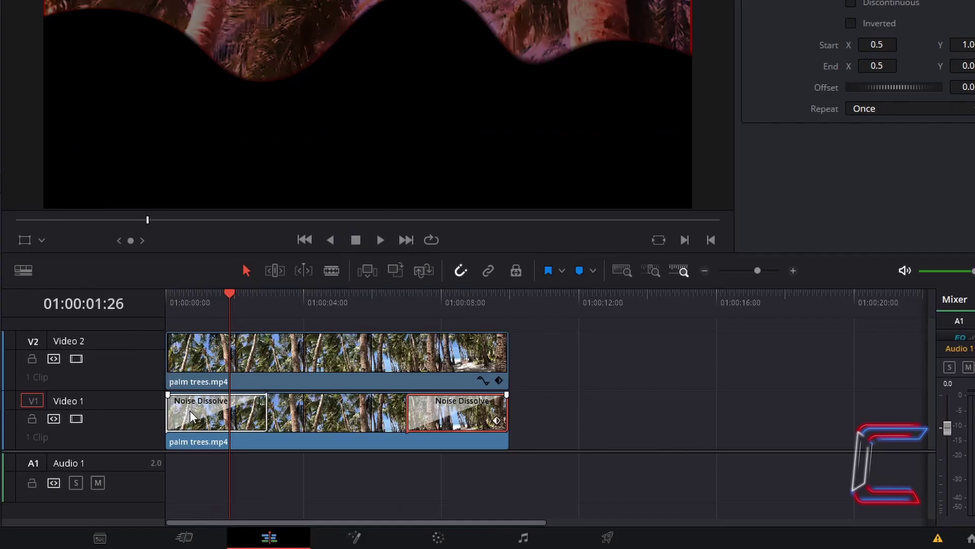
# - Open the intro Noise Dissolve transition in the Fusion page
pyautogui.rightClick(192, 417)
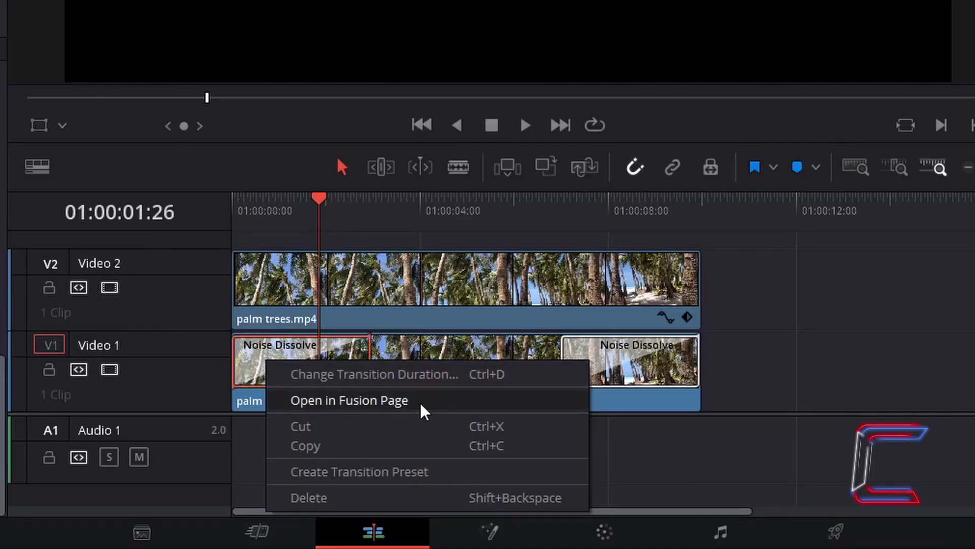
pyautogui.click(424, 409)
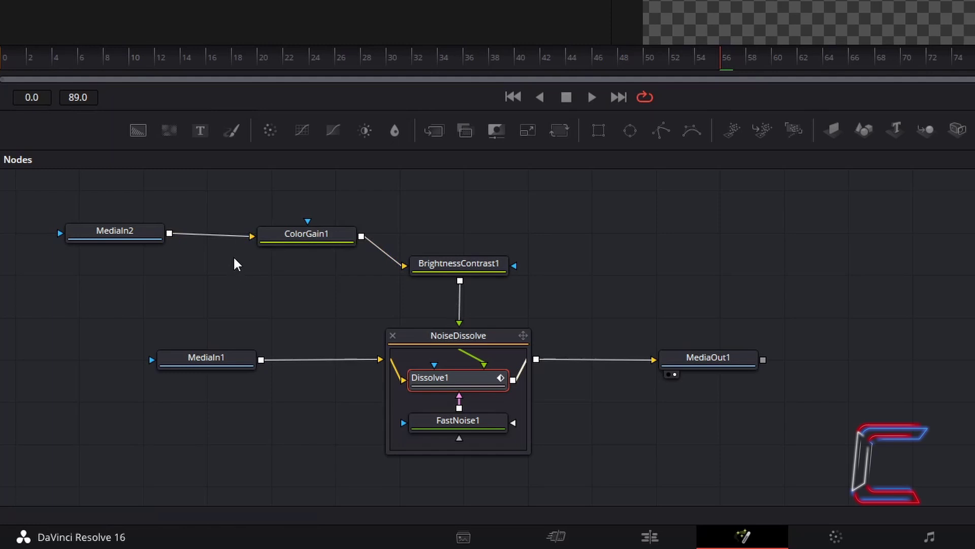
# - Delete the ColorGain1 and BrightnessContrast1 links and connect MediaIn2 straight into NoiseDissolve
pyautogui.click(239, 236)
pyautogui.press('Delete')
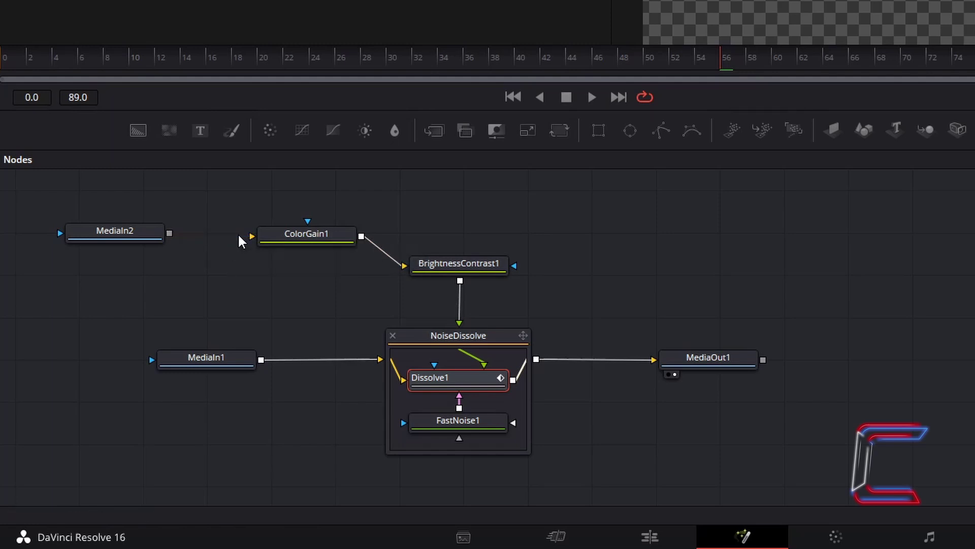
pyautogui.click(393, 262)
pyautogui.press('Delete')
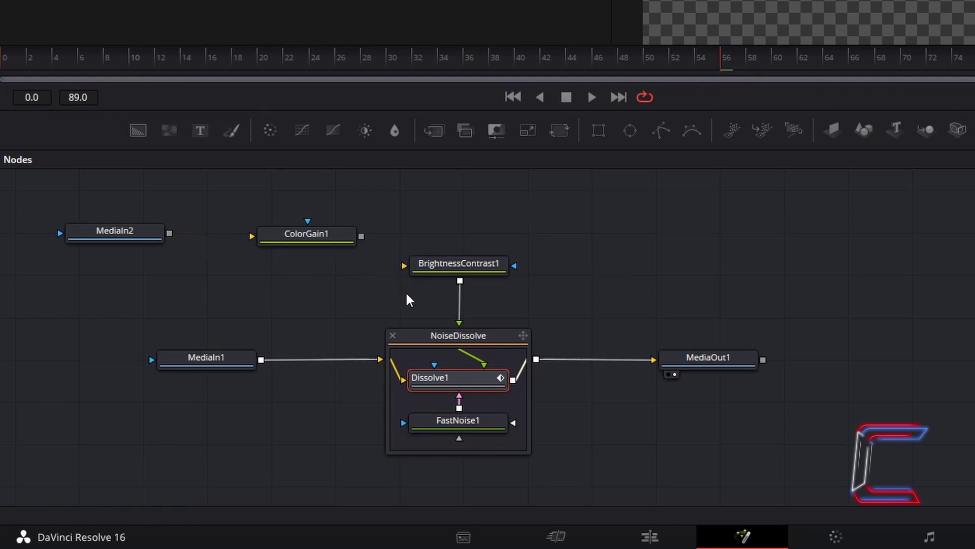
pyautogui.click(460, 310)
pyautogui.press('Delete')
pyautogui.moveTo(170, 235); pyautogui.dragTo(459, 323)
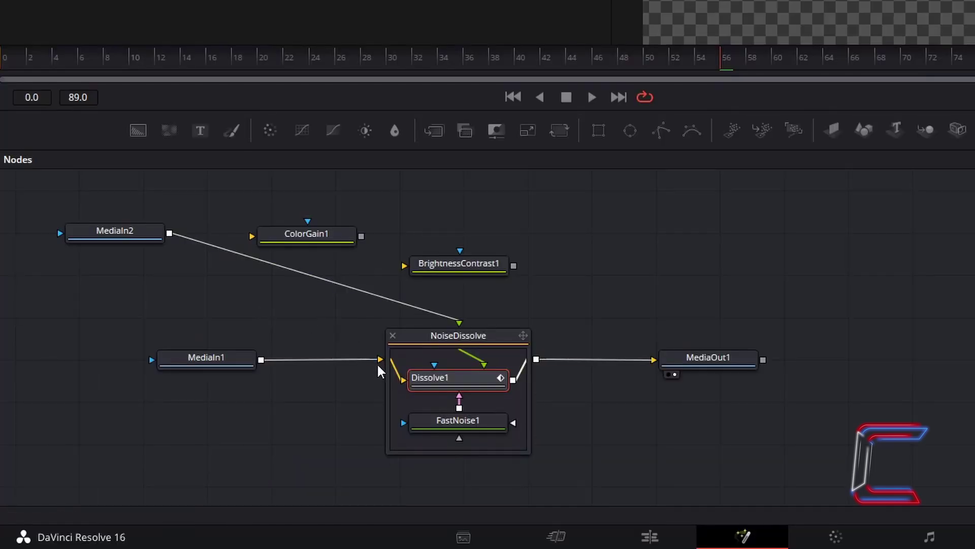
# - Swap NoiseDissolve inputs and chain MediaIn1 through ColorGain1 and BrightnessContrast1 into its background
pyautogui.hotkey('ctrl', 't')
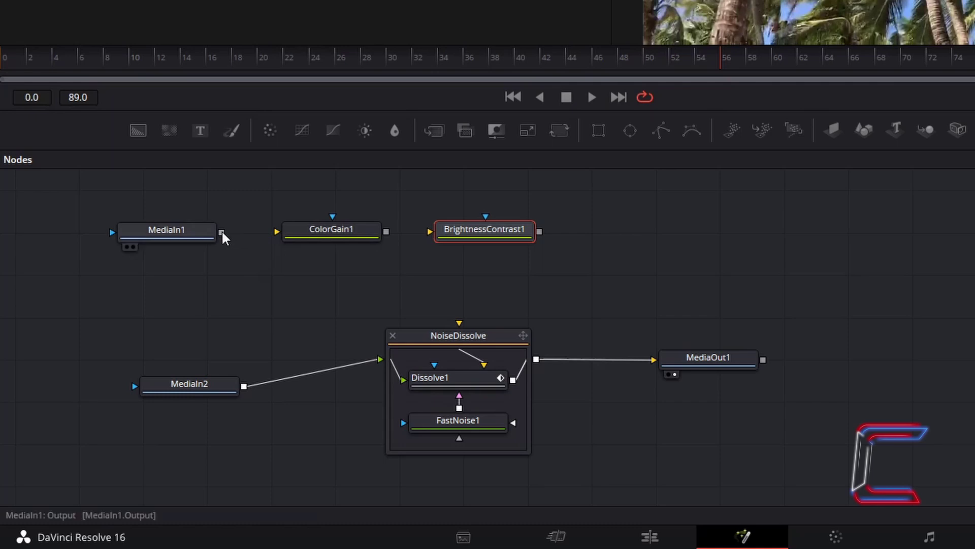
pyautogui.moveTo(224, 233); pyautogui.dragTo(275, 232)
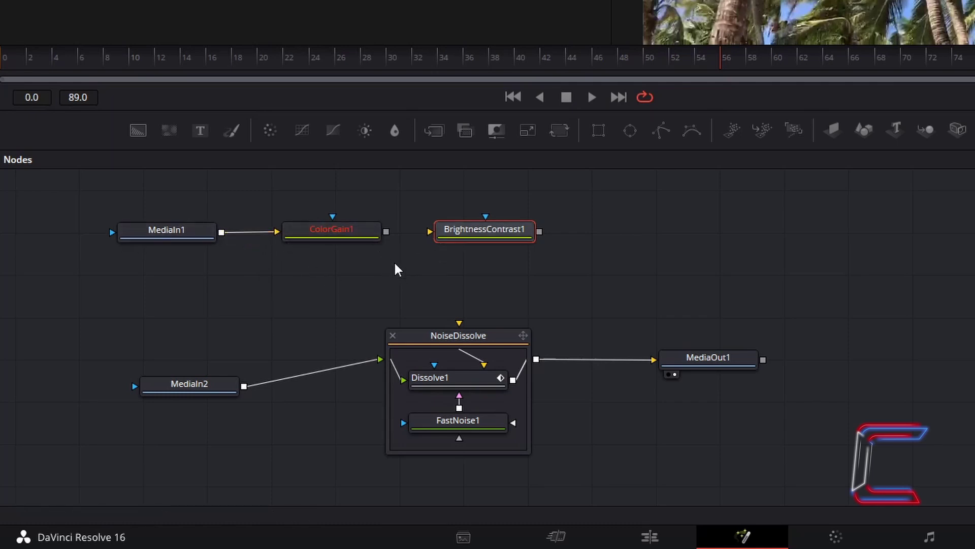
pyautogui.moveTo(386, 232); pyautogui.dragTo(429, 238)
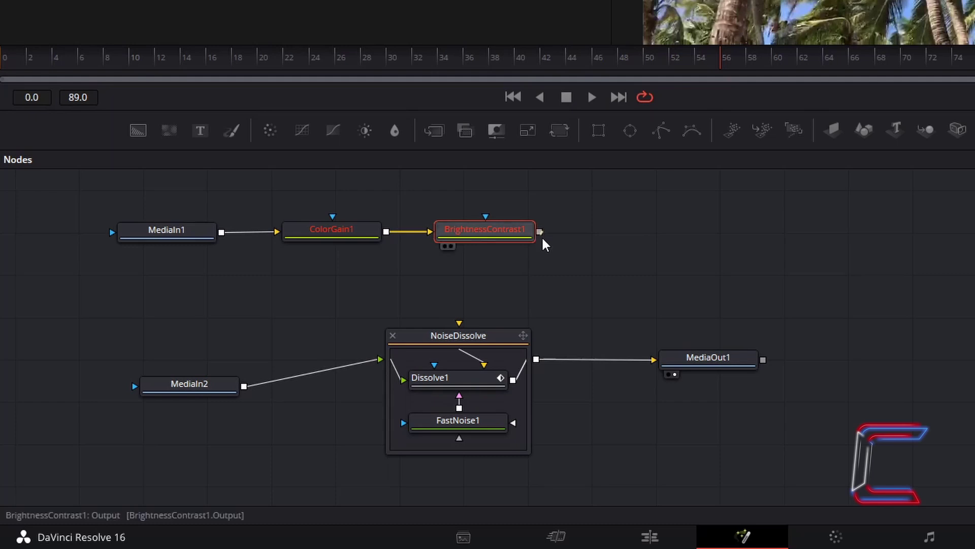
pyautogui.moveTo(485, 304); pyautogui.dragTo(460, 323)
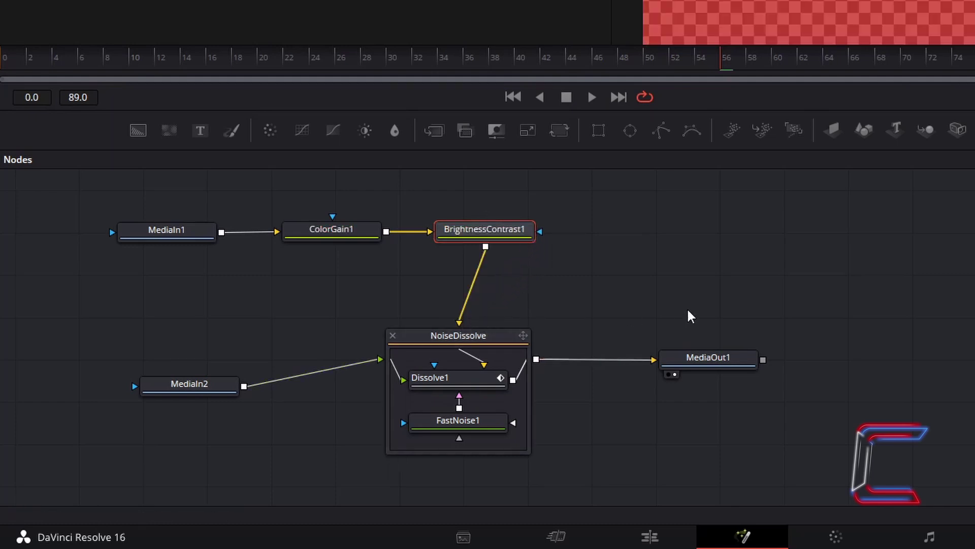